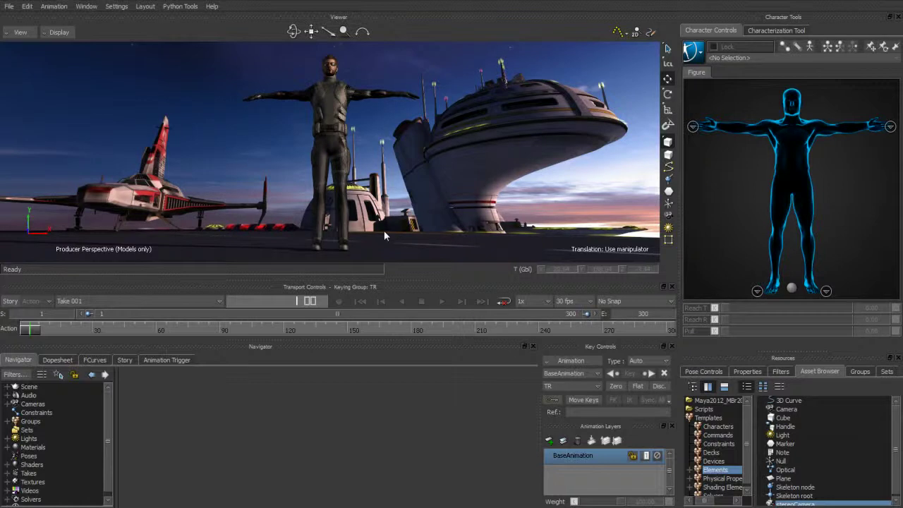
- Show the model's skeleton in X-Ray display mode and create a new character definition for characterization
key(ctrl+a)
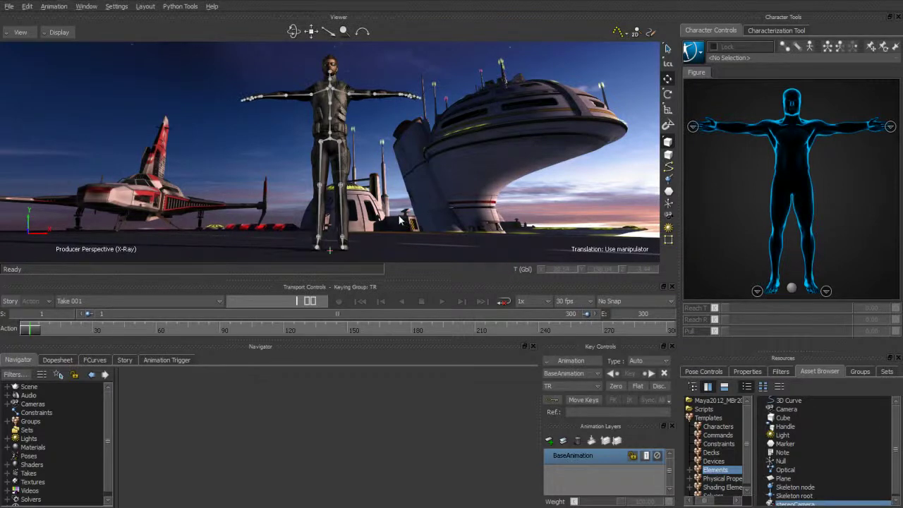
drag(404, 221, 404, 247)
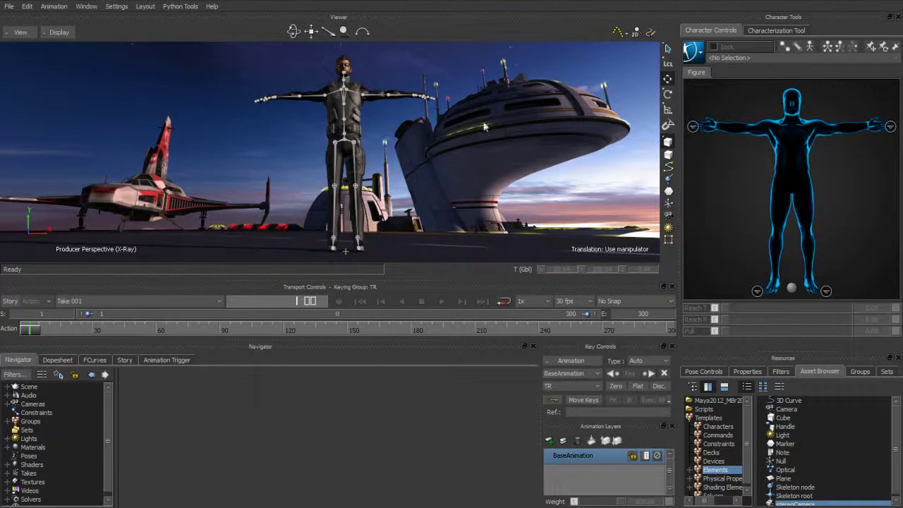
click(767, 33)
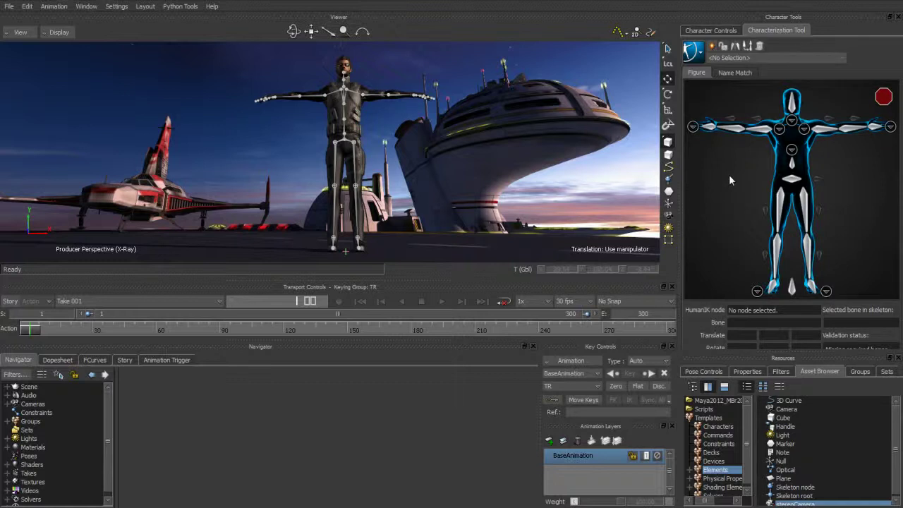
click(712, 46)
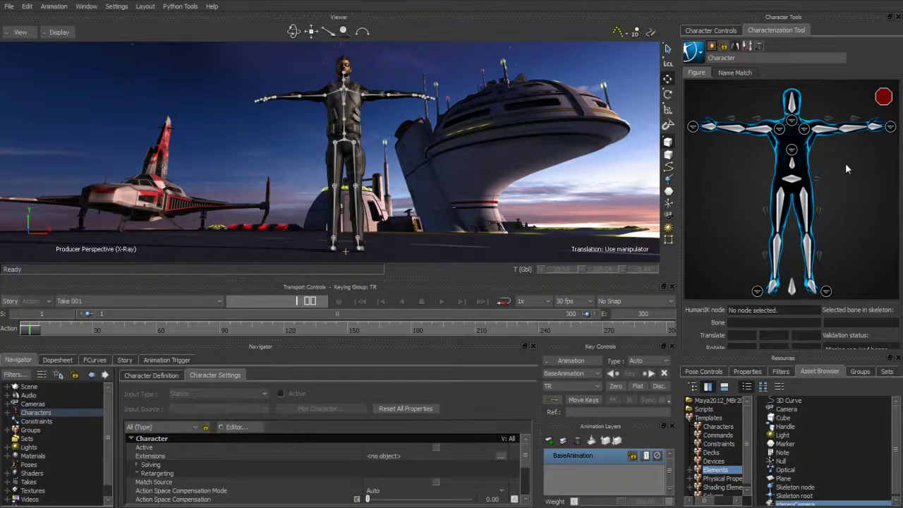
- Map the character's LeftArm node to l_shoulderJoint and its LeftForeArm node to l_elbowJoint
click(822, 130)
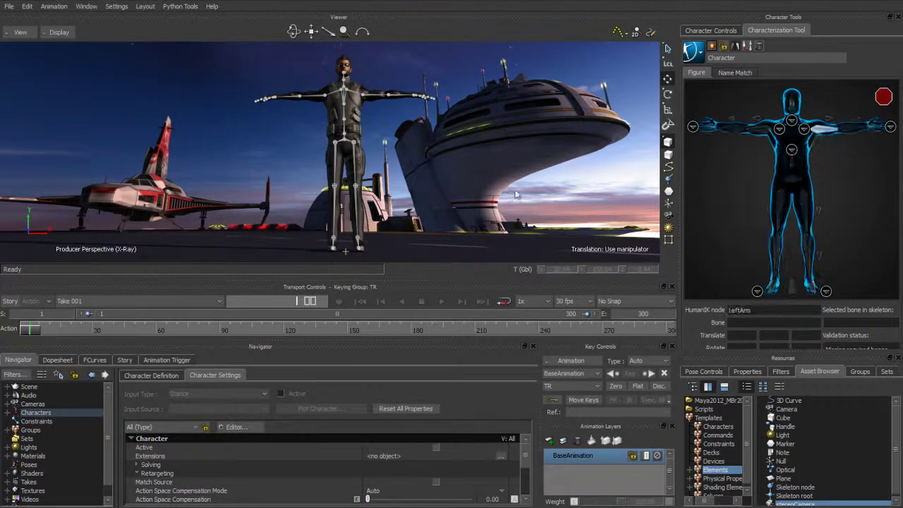
click(380, 95)
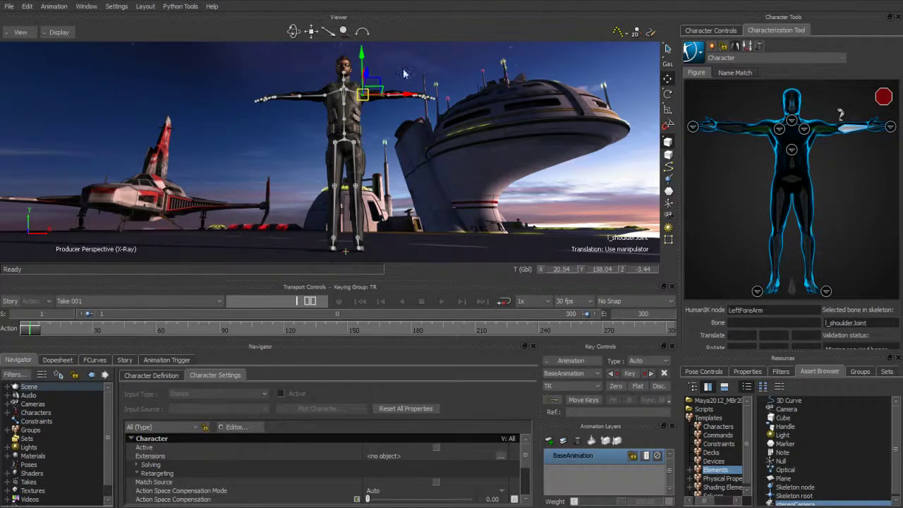
click(387, 95)
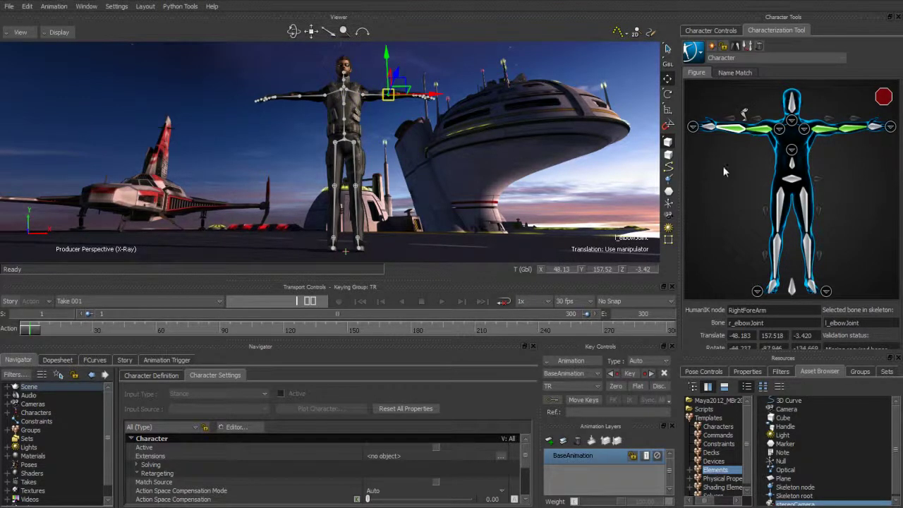
- Apply the Eidos template to map the remaining bones of the character definition
click(749, 46)
click(809, 192)
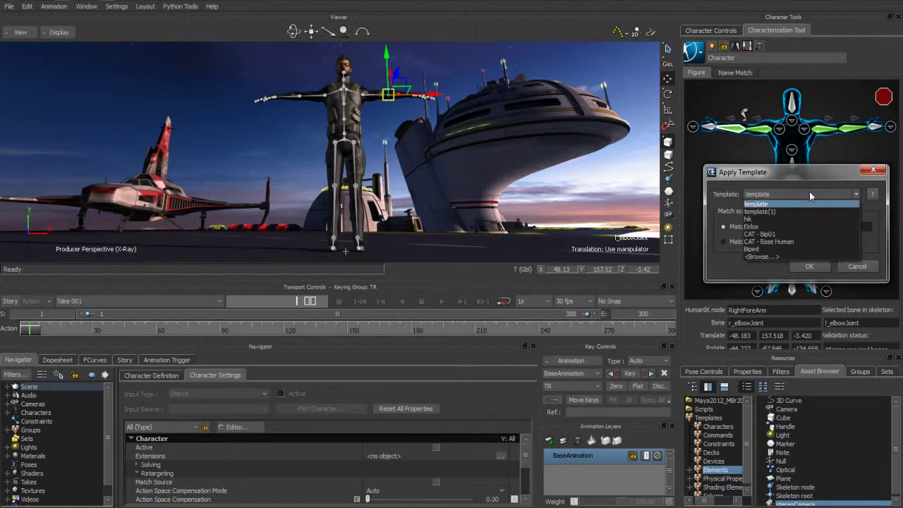
click(828, 228)
click(811, 266)
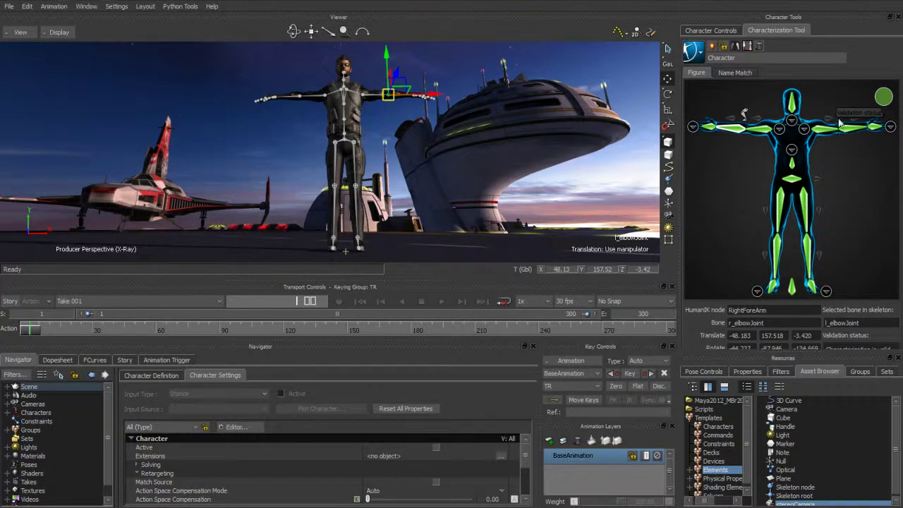
- Lock the characterization as a biped and create an FK/IK control rig for the character
click(721, 48)
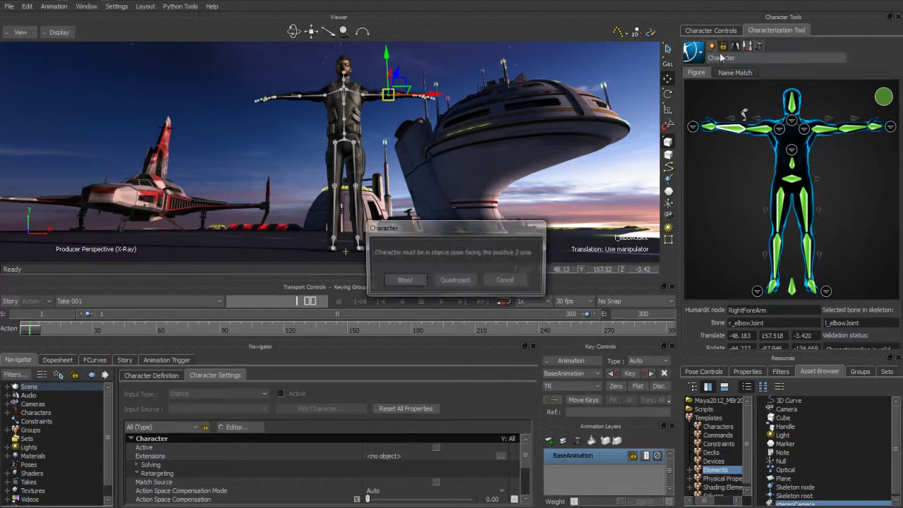
click(406, 282)
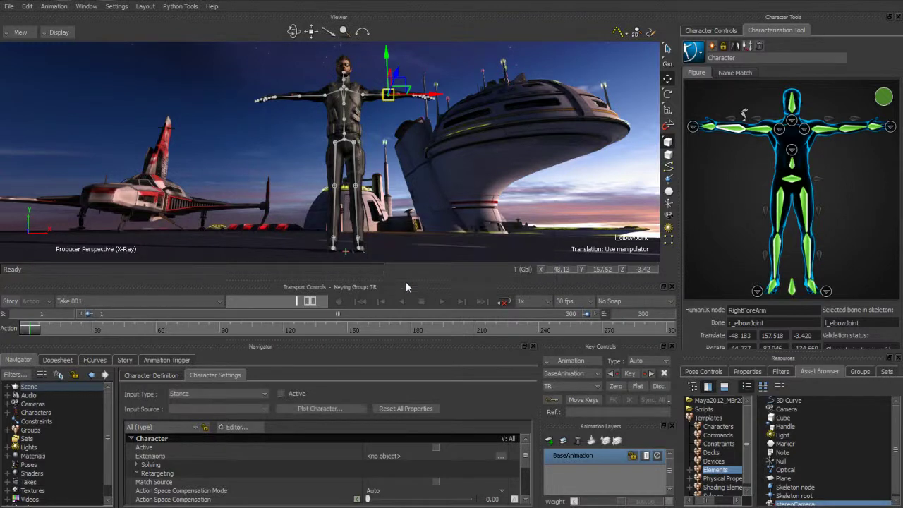
click(699, 55)
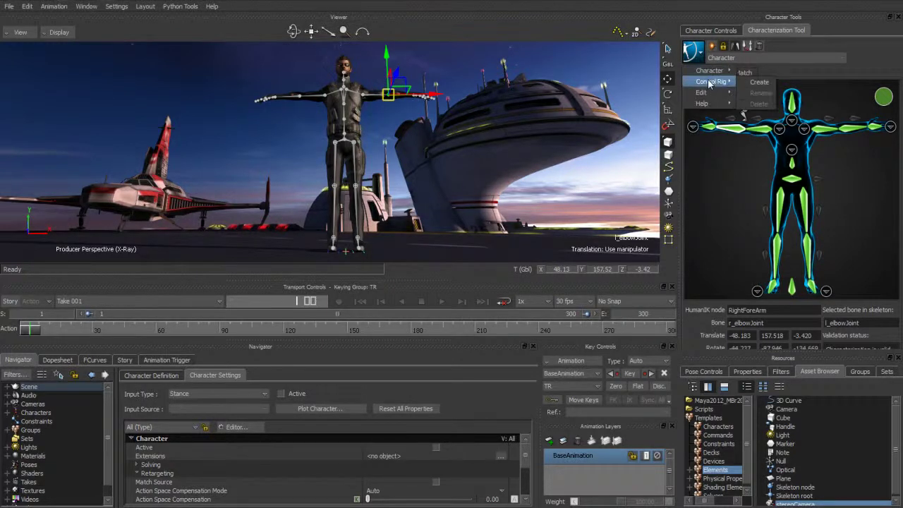
click(759, 88)
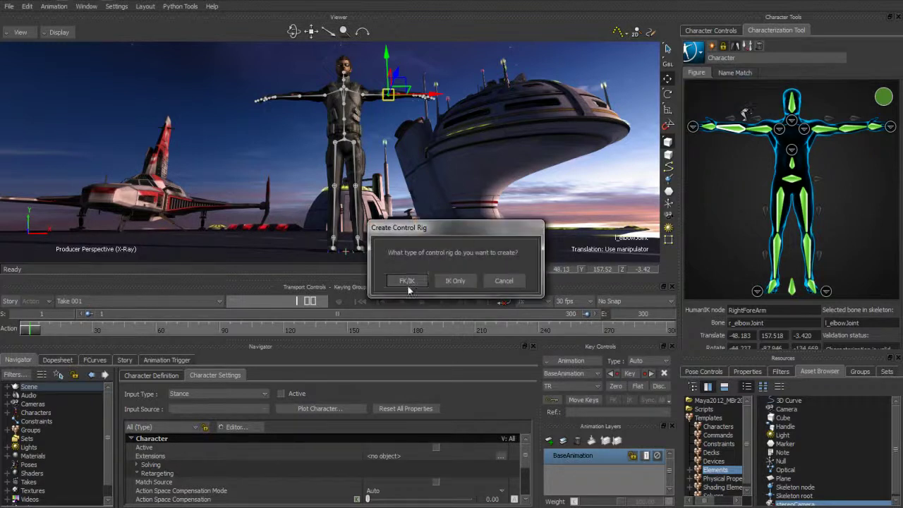
click(409, 279)
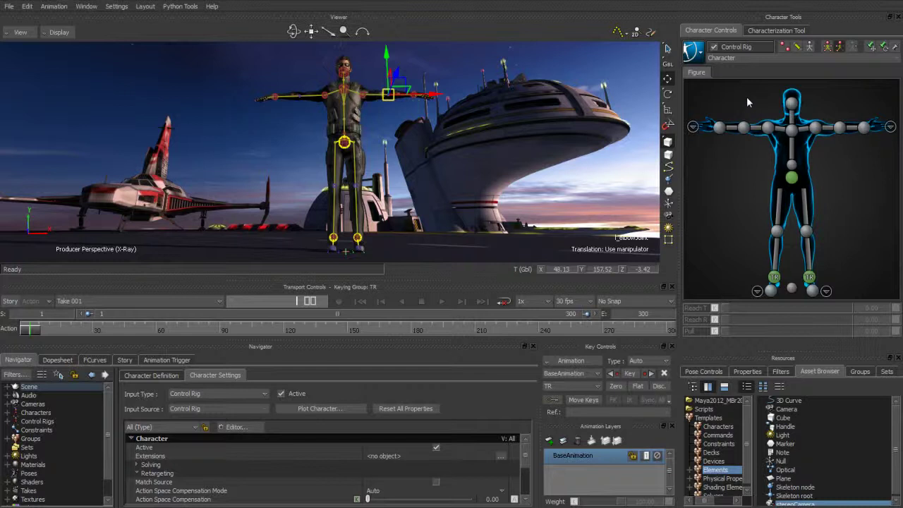
- Switch the control rig's look to Wire and hide its FK skeleton
click(697, 53)
mouse_move(715, 94)
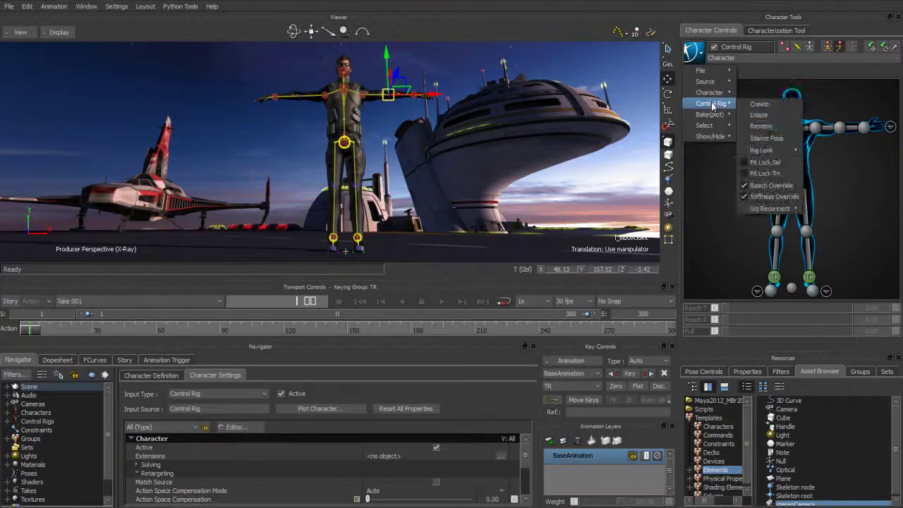
mouse_move(767, 150)
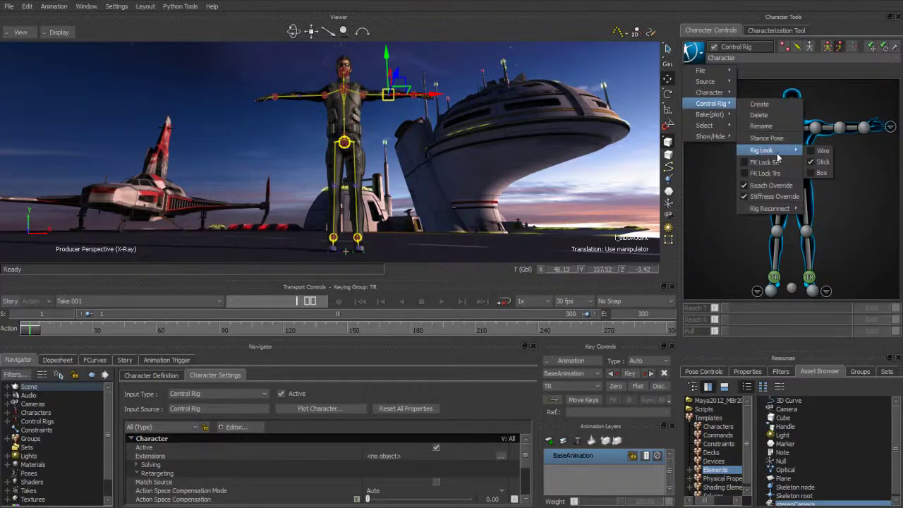
click(812, 161)
click(796, 46)
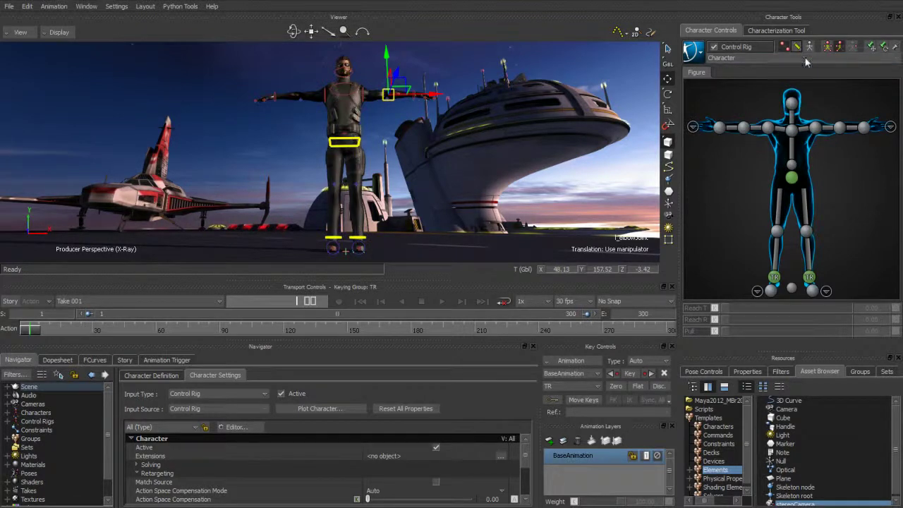
- In Body Part keying mode, raise the right wrist effector beside the head, to about X -40.5, Y 182.6
click(838, 47)
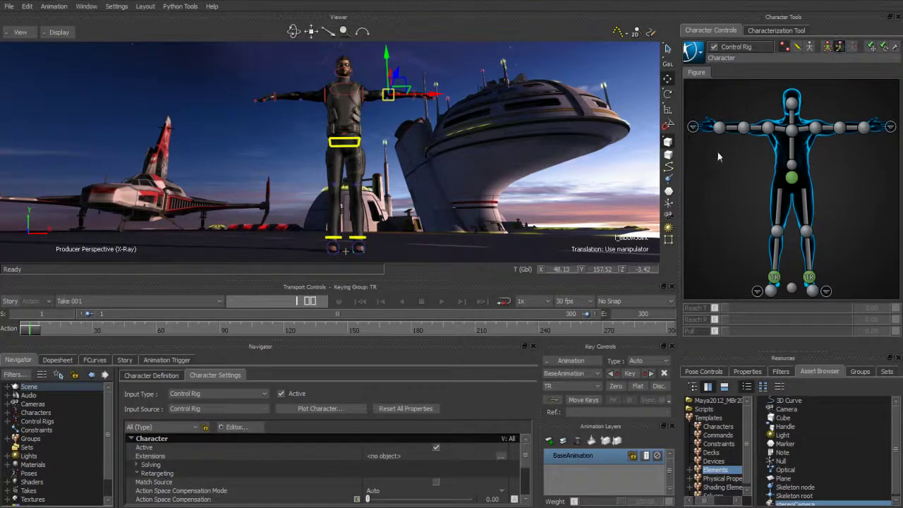
click(719, 130)
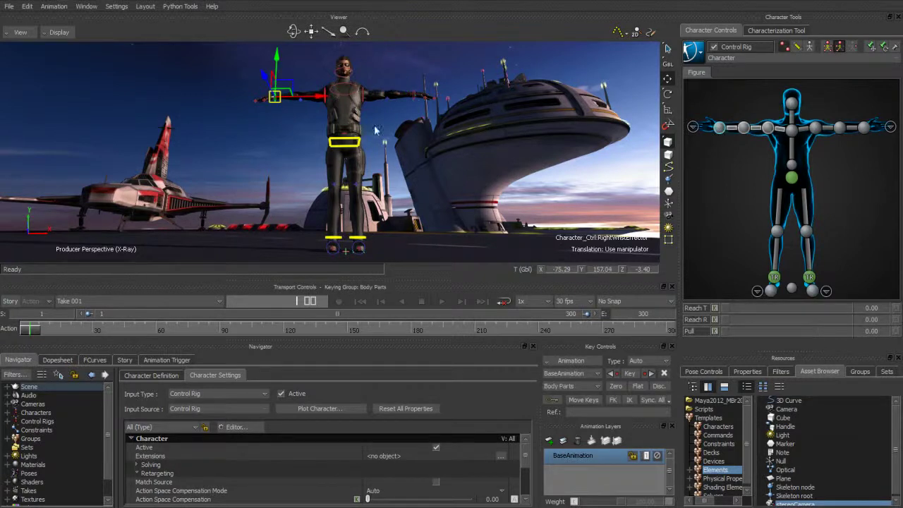
drag(291, 92, 320, 61)
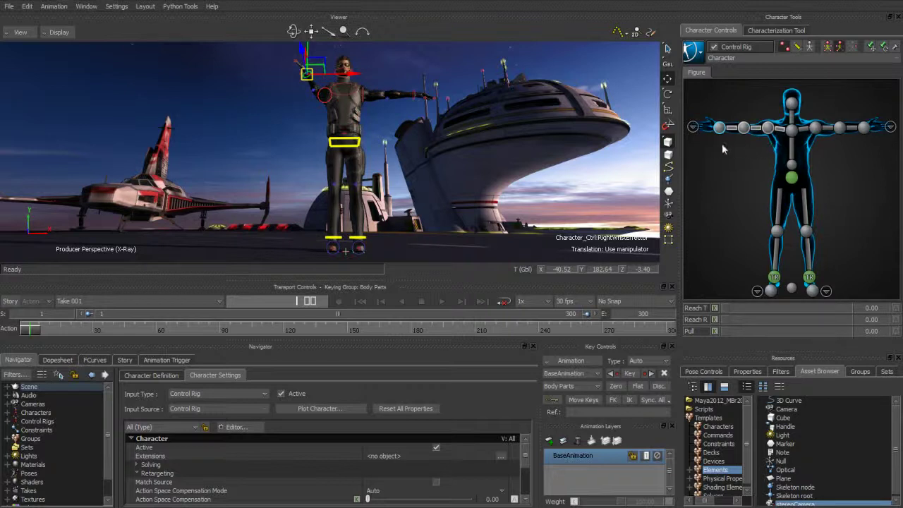
- In Full Body keying mode, nudge the raised right wrist to about X -36.7, Y 187.5 and key the pose on the first frame
click(827, 46)
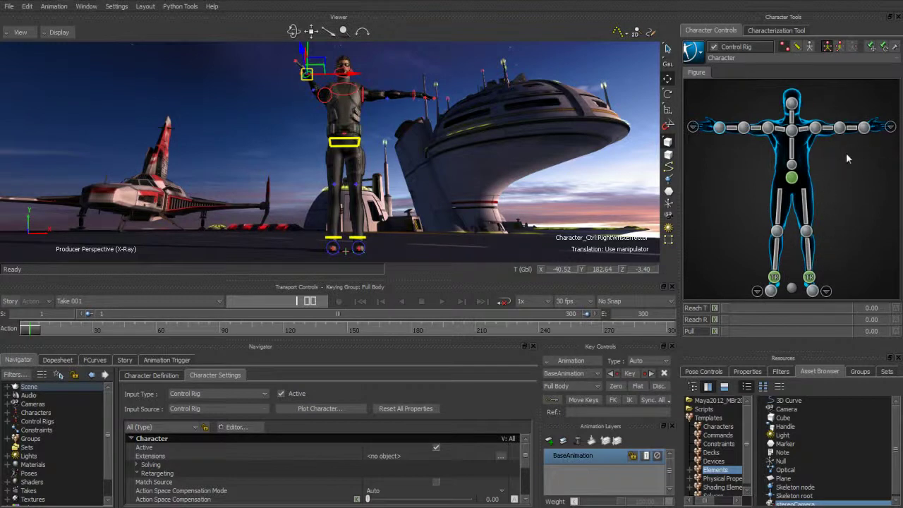
mouse_move(318, 63)
mouse_down()
mouse_move(317, 166)
mouse_move(321, 99)
mouse_move(313, 163)
mouse_move(321, 107)
mouse_move(306, 156)
mouse_move(310, 50)
mouse_move(323, 60)
mouse_up()
click(322, 61)
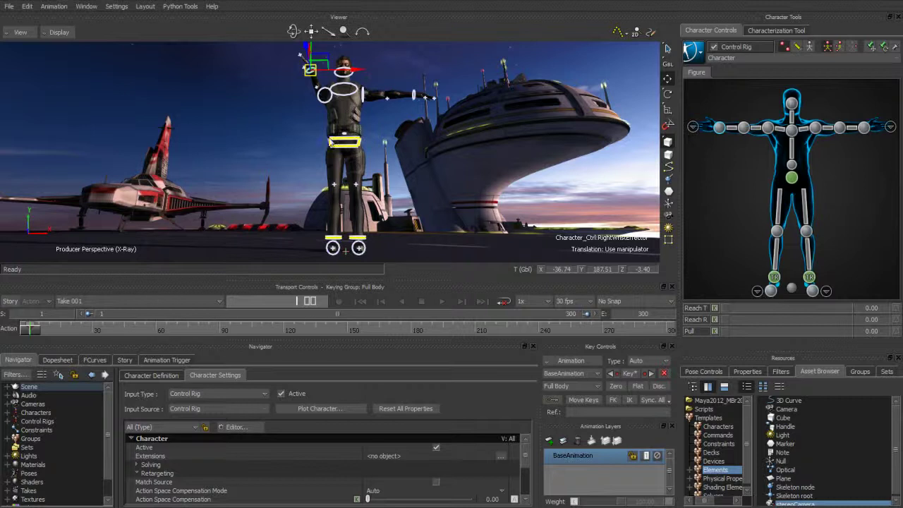
- At frame 60, lower the right wrist to about X -44.4, Y 82.6, key the full-body pose, and scrub back to frame 32
drag(30, 332, 156, 340)
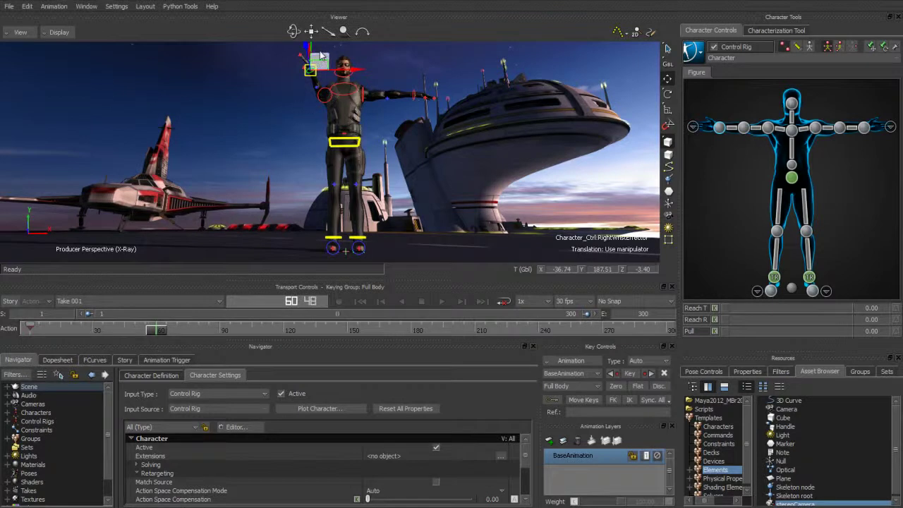
drag(322, 60, 315, 155)
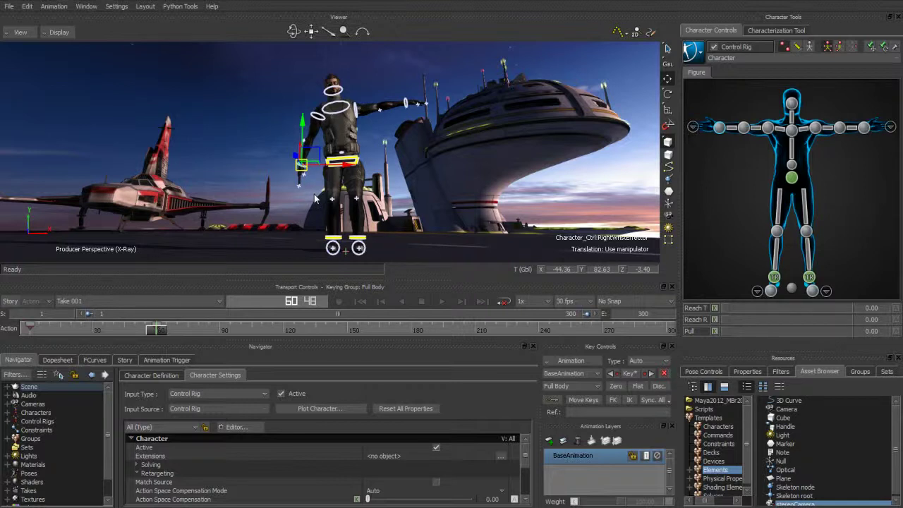
drag(158, 333, 96, 337)
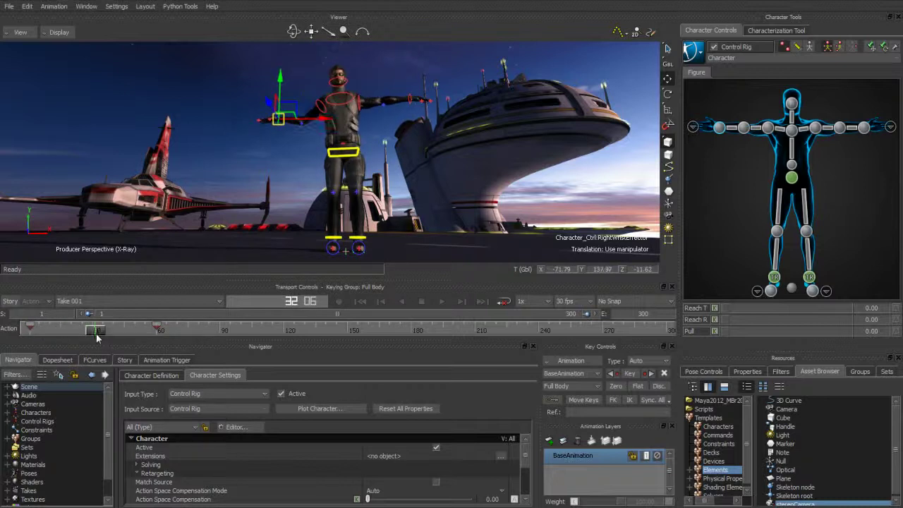
- Set the right wrist effector's Reach T to 100 and scrub the arm motion back to frame 15
click(721, 133)
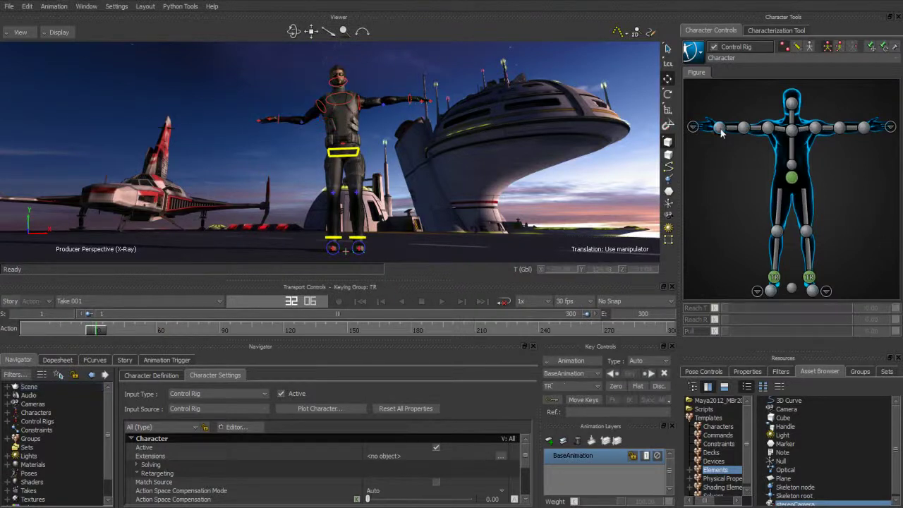
click(720, 131)
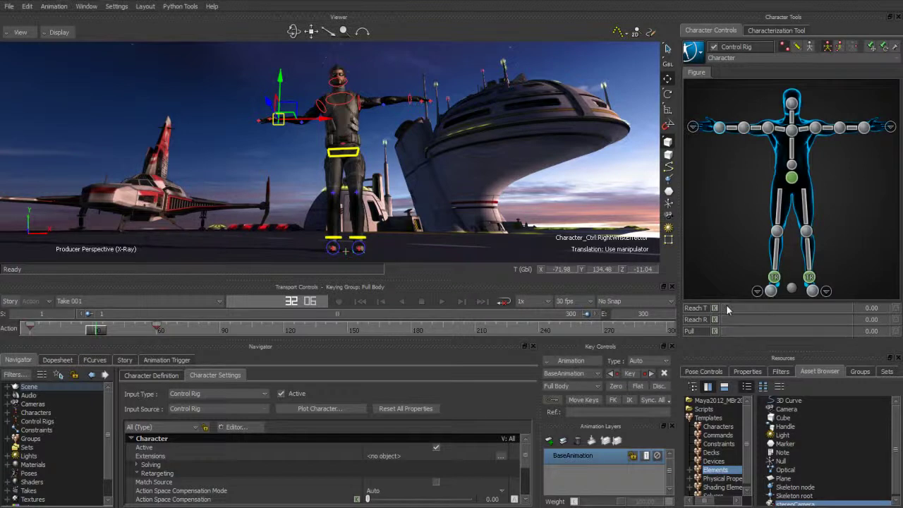
drag(726, 308, 851, 317)
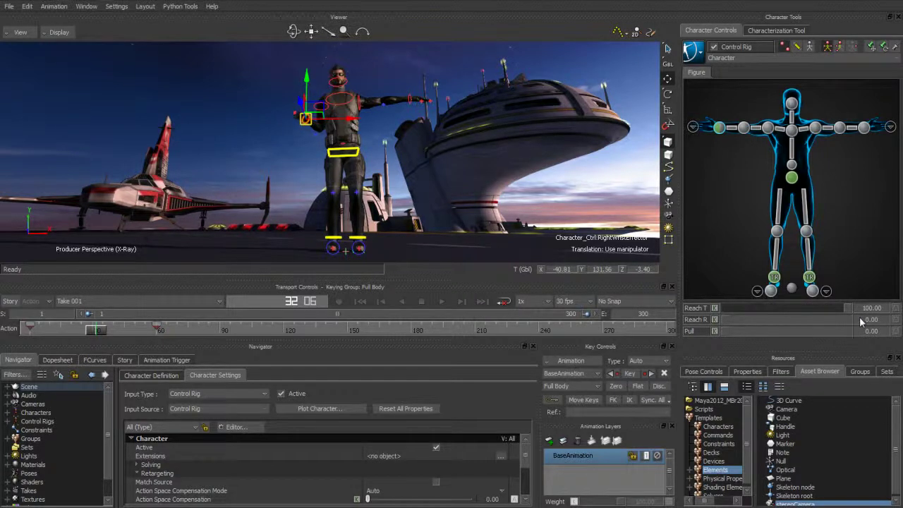
drag(102, 333, 62, 340)
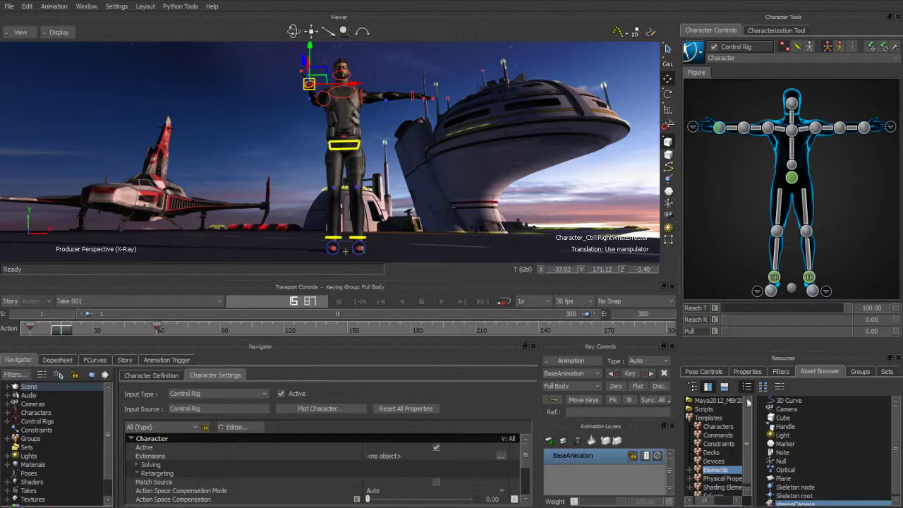
- Add a stereo camera from the template elements to the scene beside the character
drag(799, 504, 388, 220)
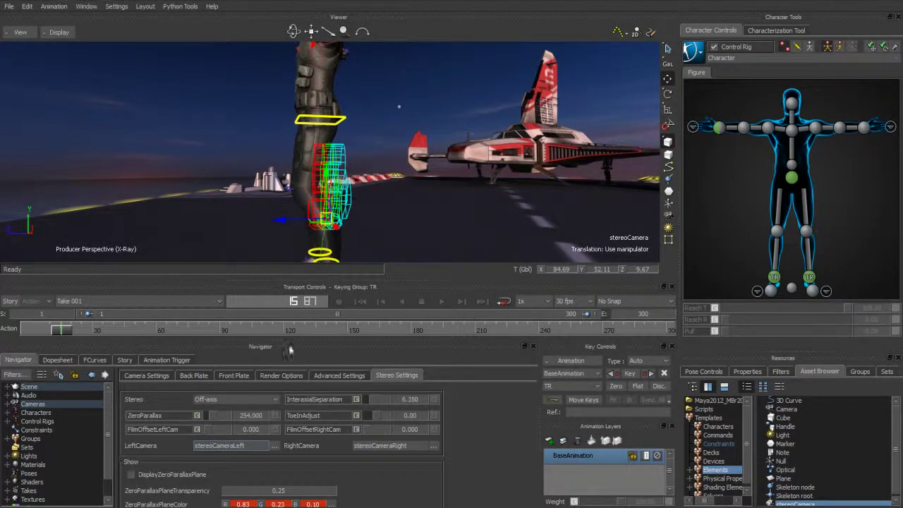
ctrl+shift+drag(304, 217, 321, 218)
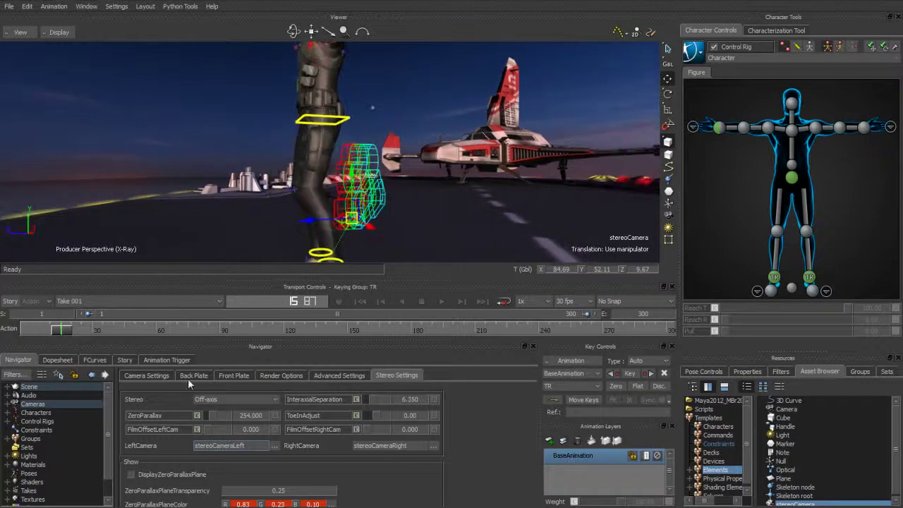
- Display the stereo camera's zero parallax plane and set its interaxial separation to about 13.143
click(131, 475)
drag(375, 400, 382, 400)
ctrl+shift+drag(348, 180, 365, 170)
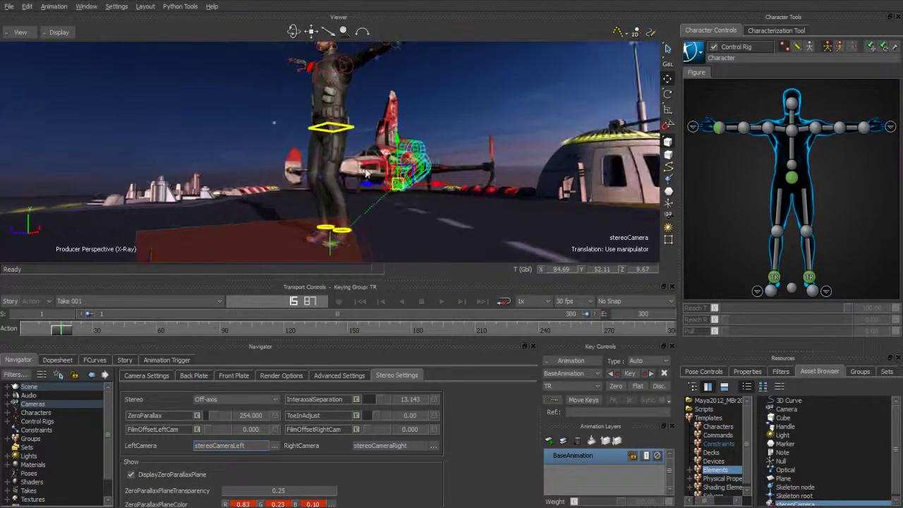
- Look through the stereo camera and aim it at the character's legs with the ship behind
click(121, 117)
ctrl+drag(400, 125, 322, 175)
- Turn off the stereo camera's grid and set its far plane to 80000
click(146, 375)
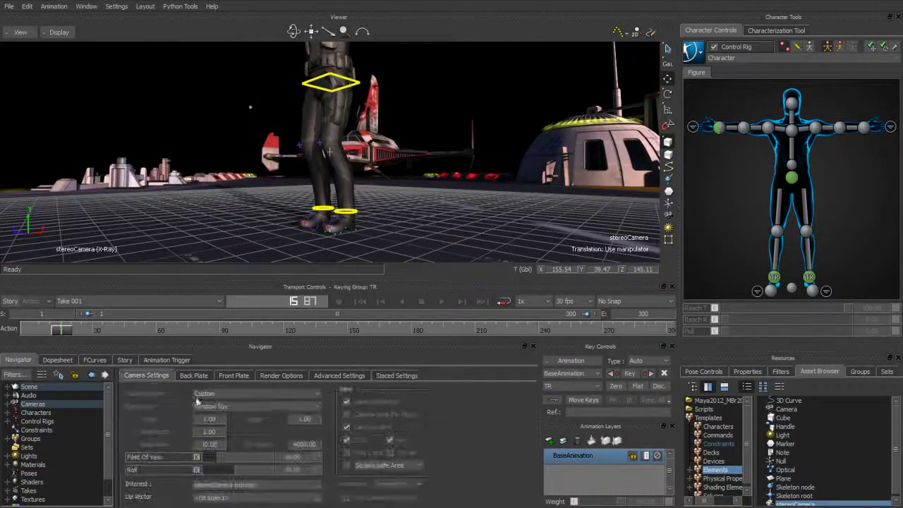
click(346, 440)
double_click(296, 444)
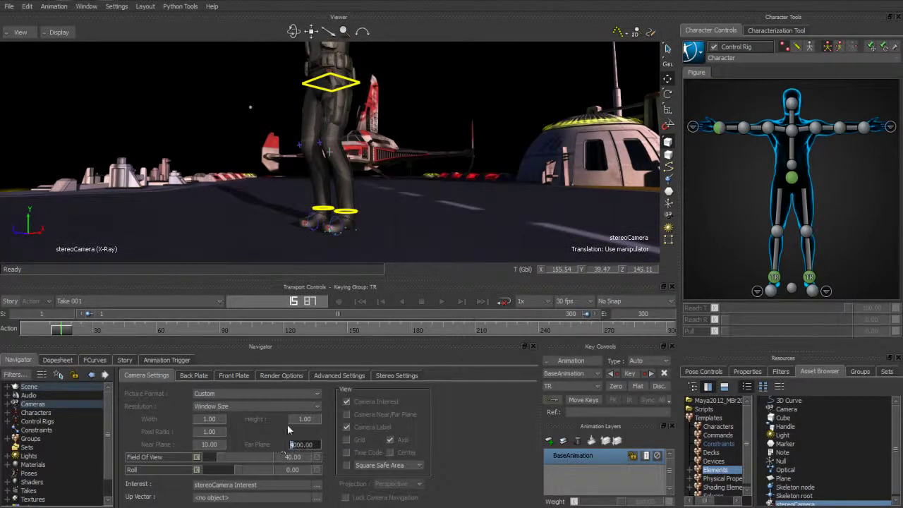
key(Return)
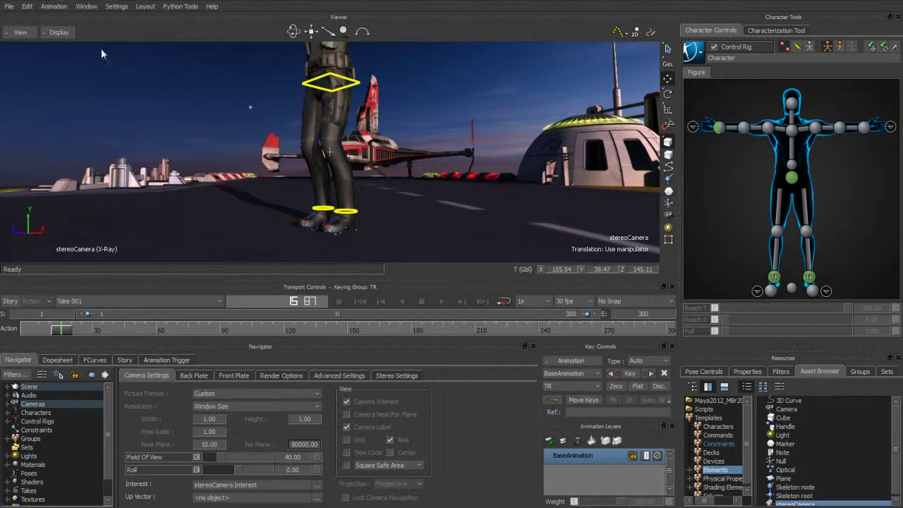
- Set the stereo display to Anaglyph and reframe the stereo camera on the full character in front of the buildings
click(58, 32)
mouse_move(110, 146)
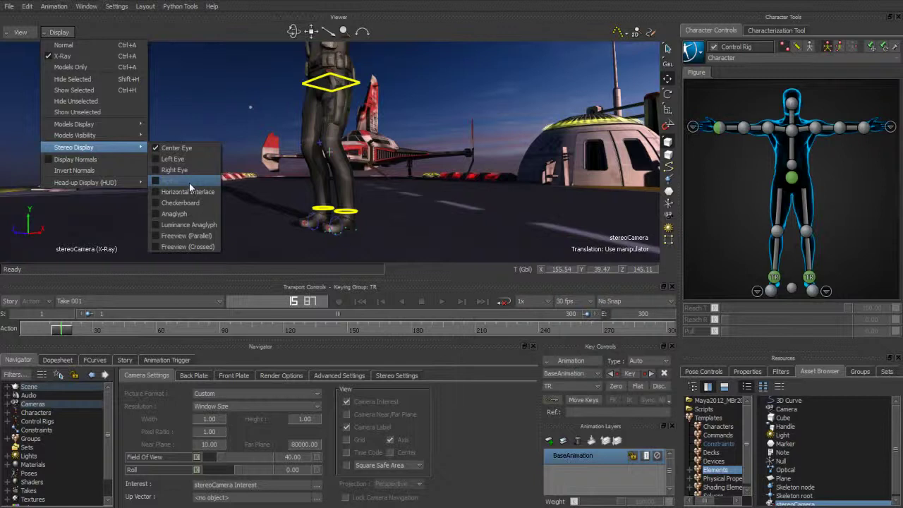
click(195, 214)
alt+drag(288, 159, 424, 147)
alt+right_drag(423, 147, 407, 143)
alt+drag(369, 142, 379, 137)
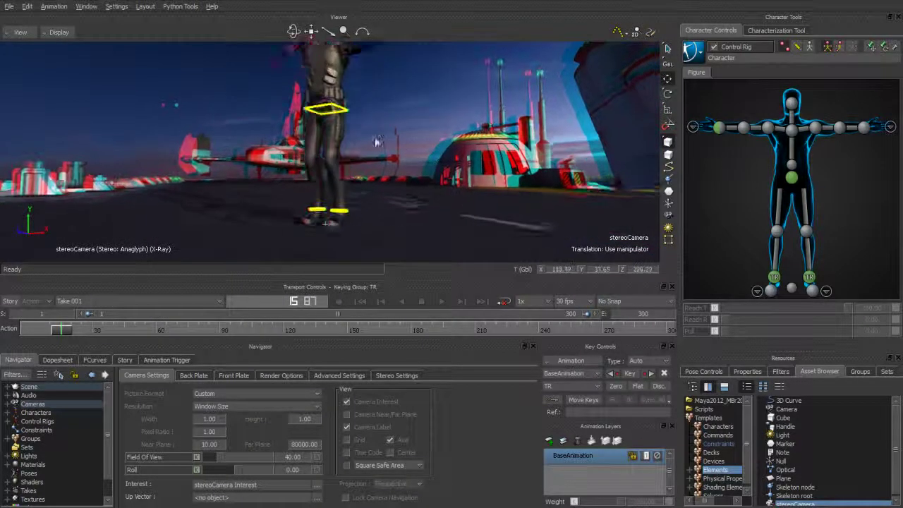
alt+middle_drag(385, 138, 389, 167)
alt+drag(359, 163, 397, 162)
alt+middle_drag(393, 174, 410, 162)
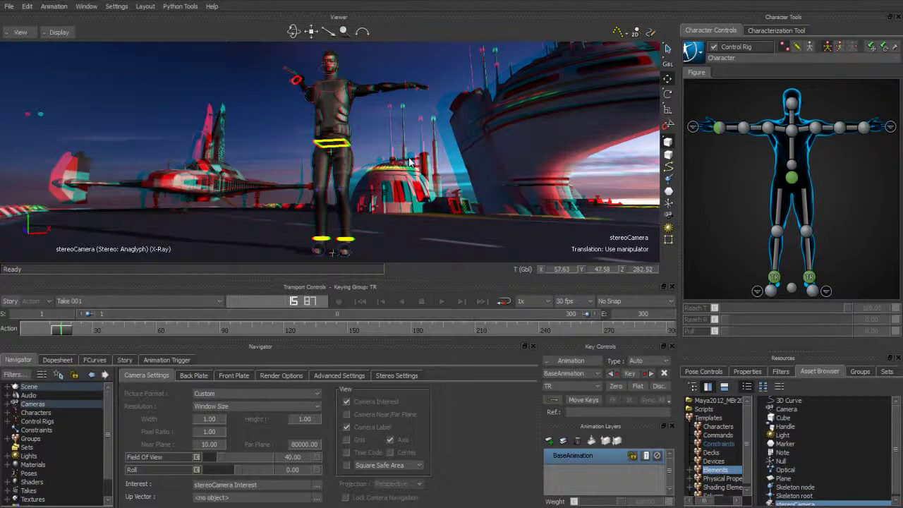